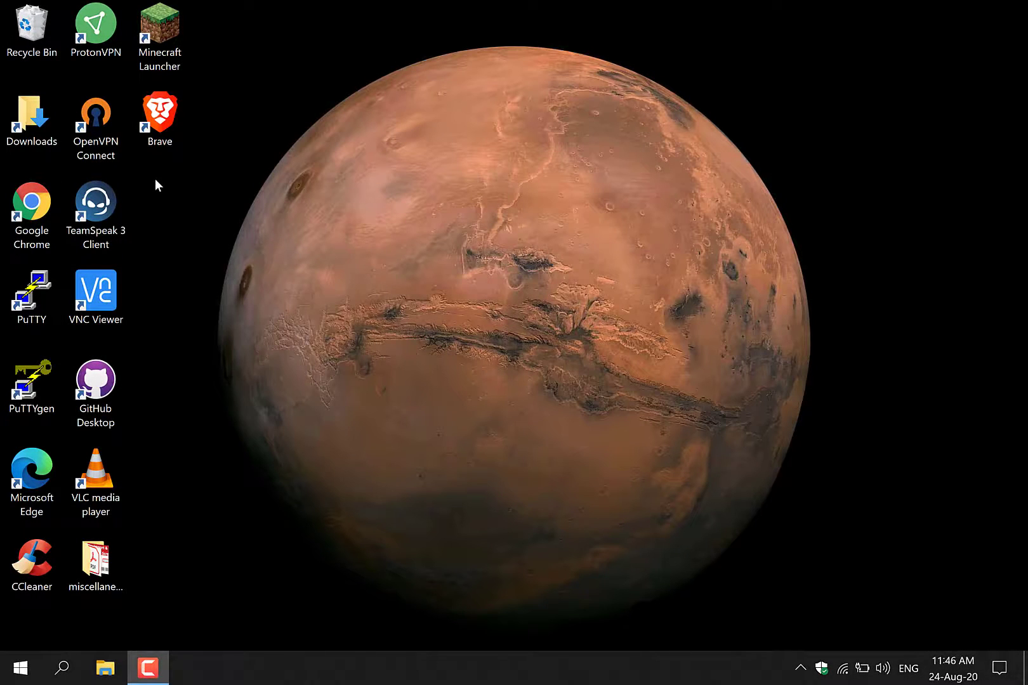
Launch Brave from the desktop and open its main menu
double_click(165, 134)
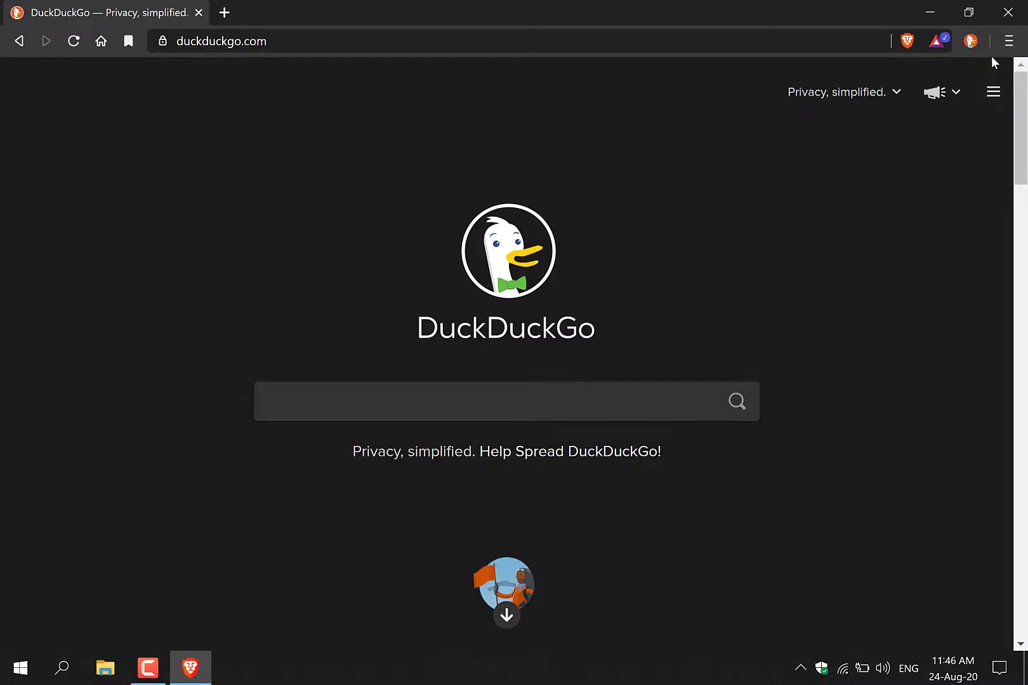
click(1009, 44)
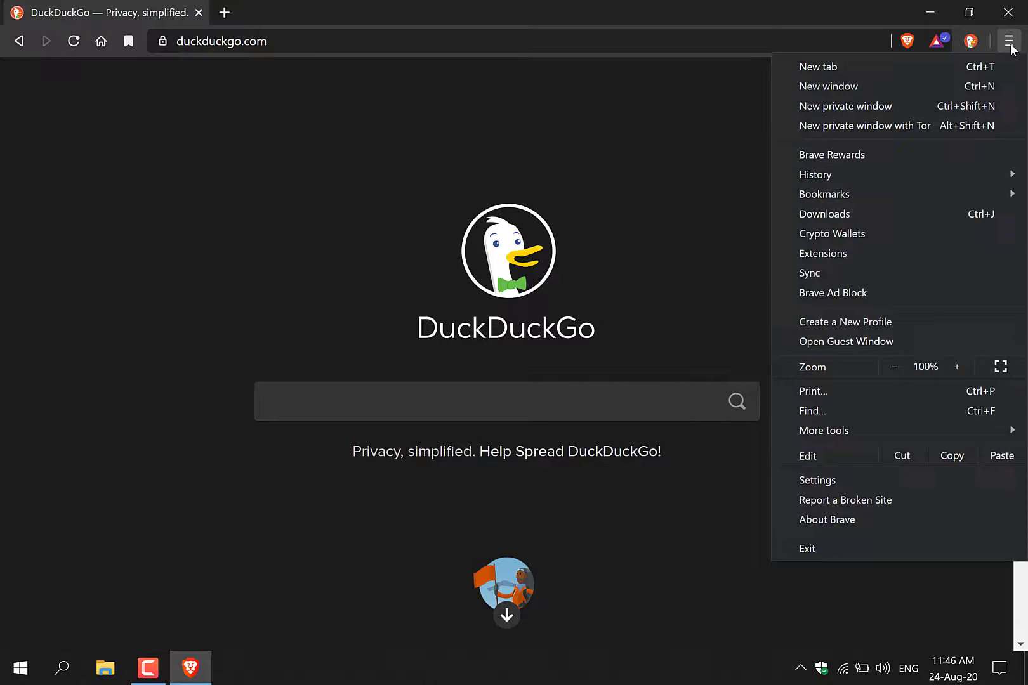
Open the Extensions page from Brave's main menu
click(871, 251)
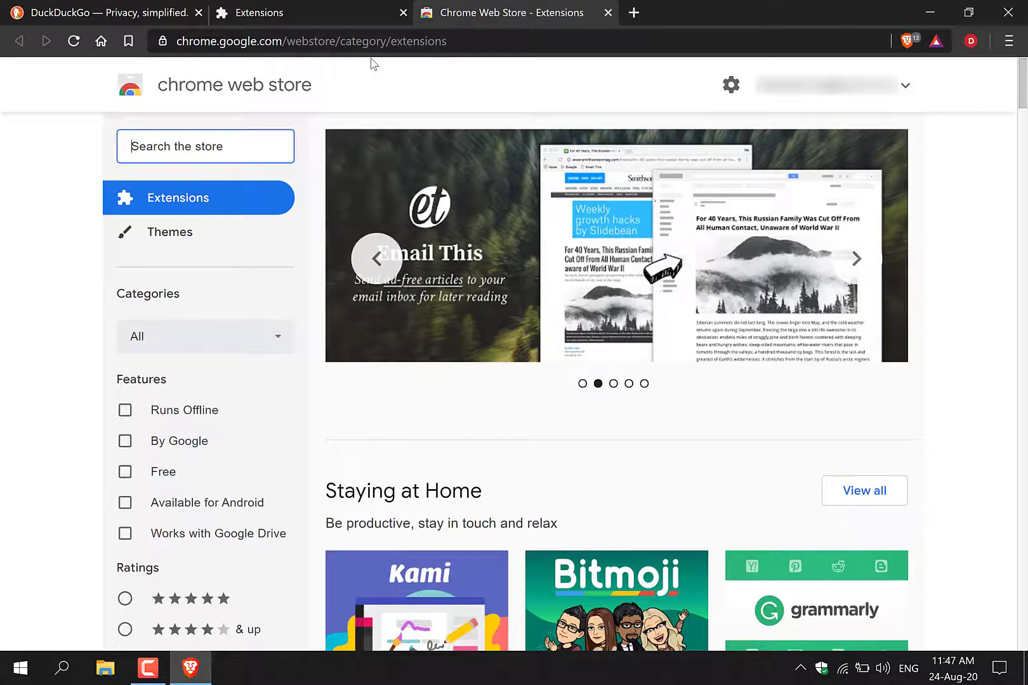
scroll(372, 63, down, 1)
scroll(372, 64, down, 2)
scroll(371, 63, down, 2)
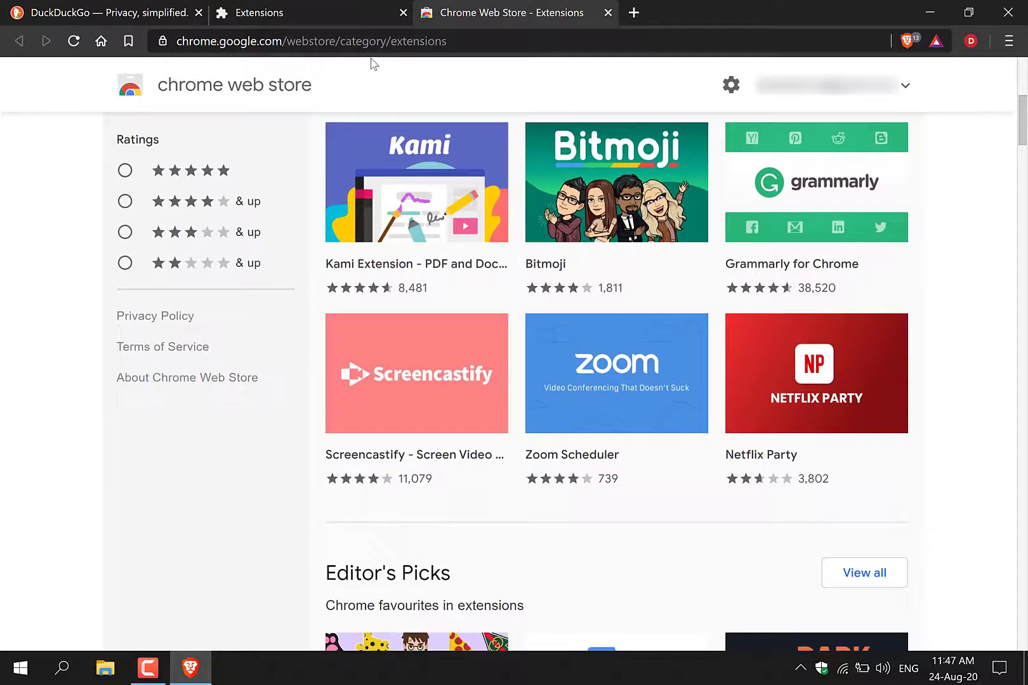
scroll(371, 64, up, 1)
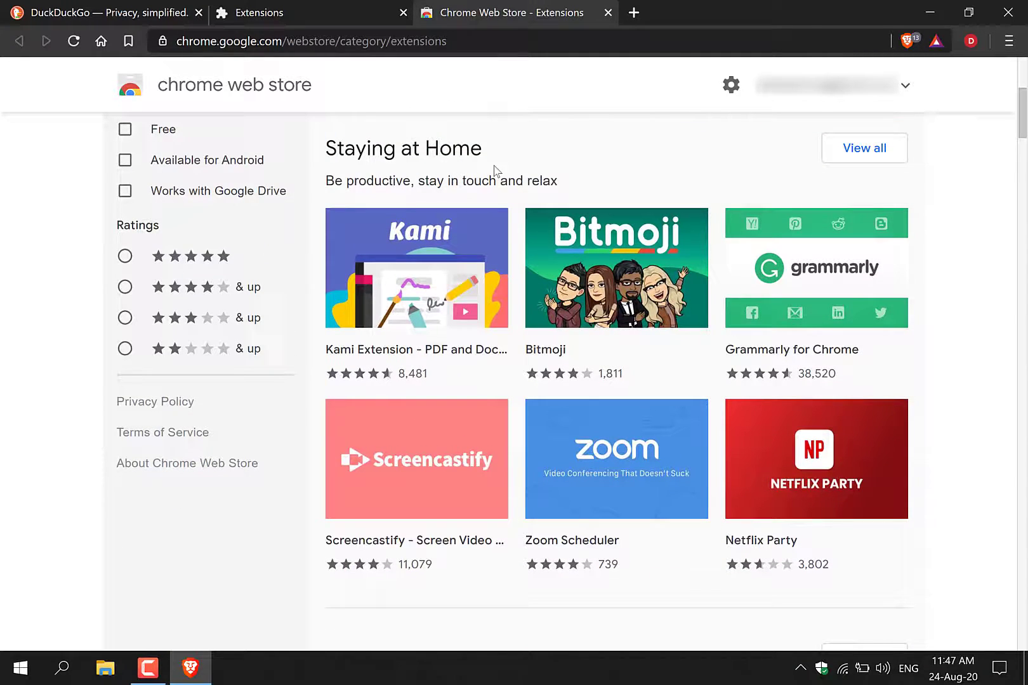
mouse_move(616, 458)
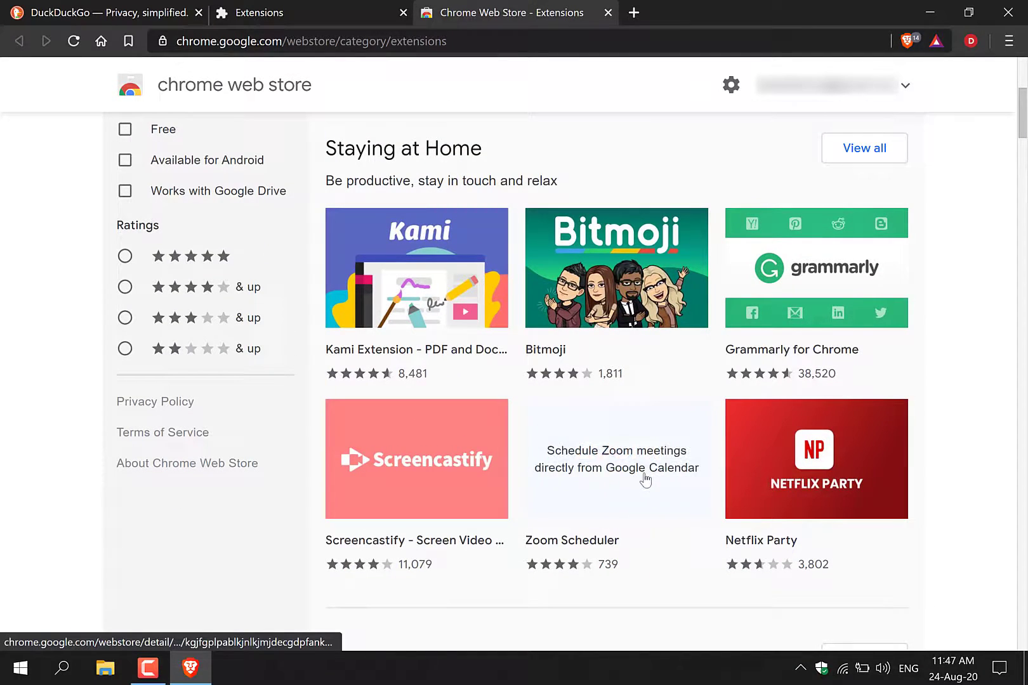
Open the Zoom Scheduler listing, choose Add to Brave, and confirm Add extension
click(653, 500)
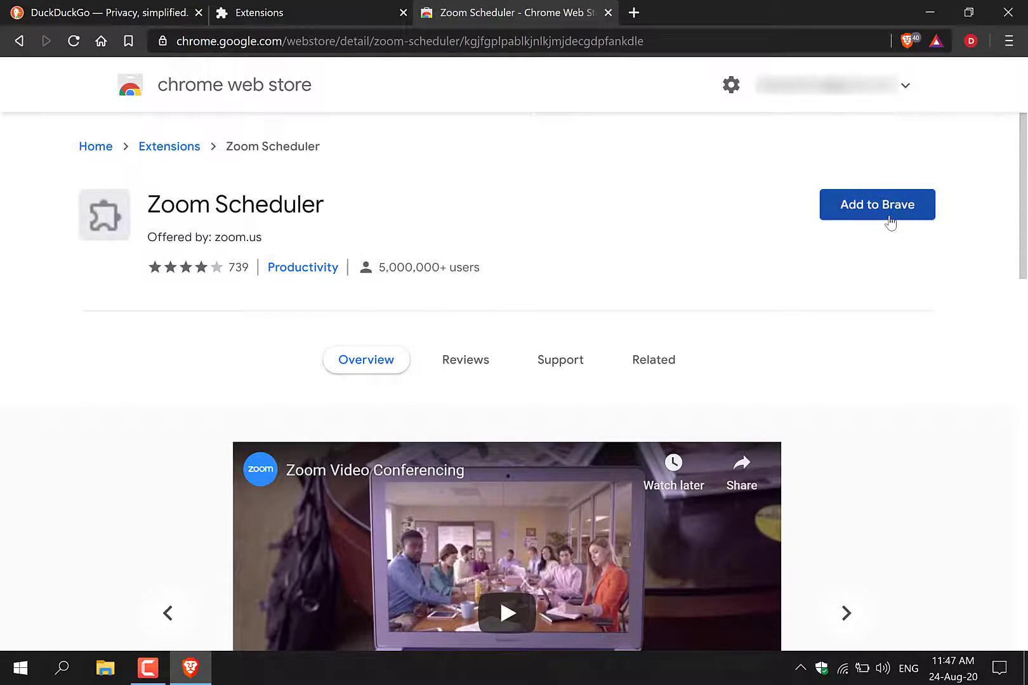
click(890, 221)
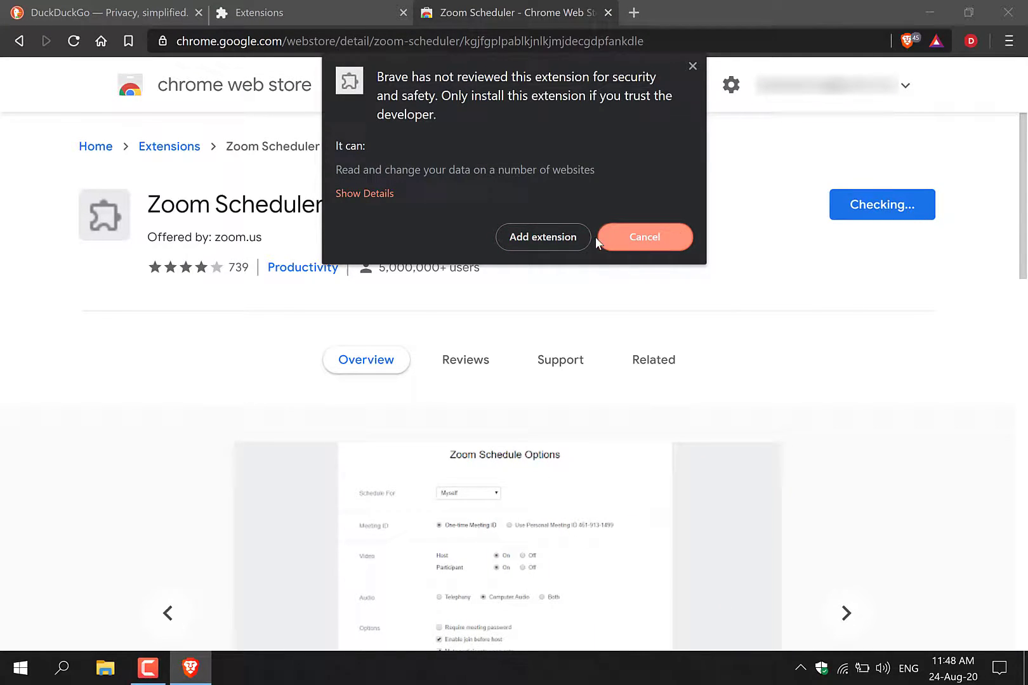
click(555, 238)
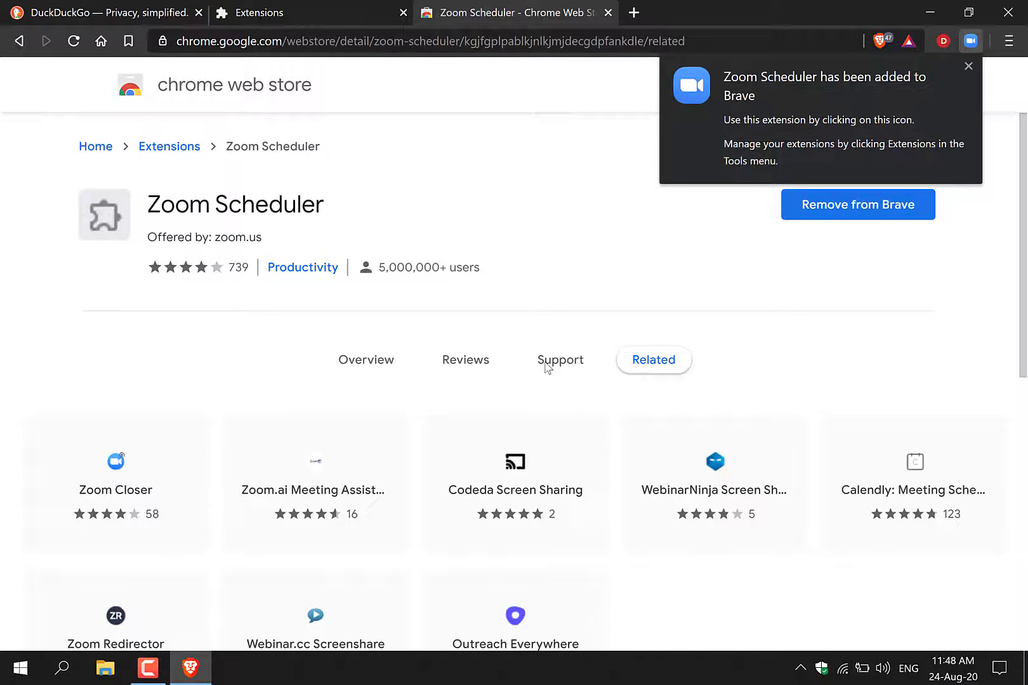
click(968, 67)
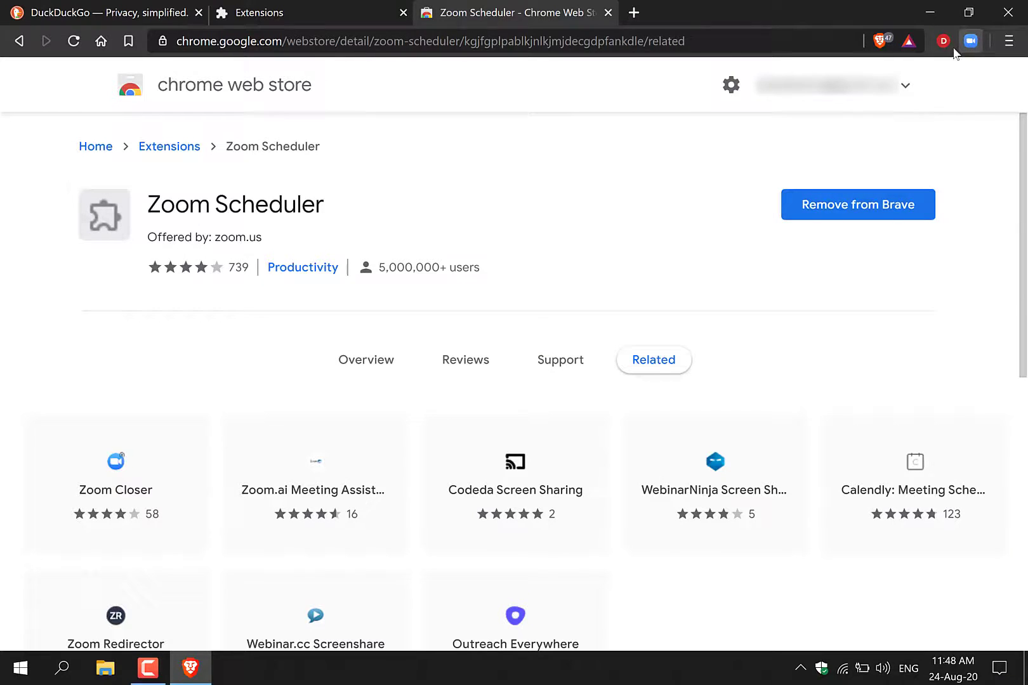
click(970, 40)
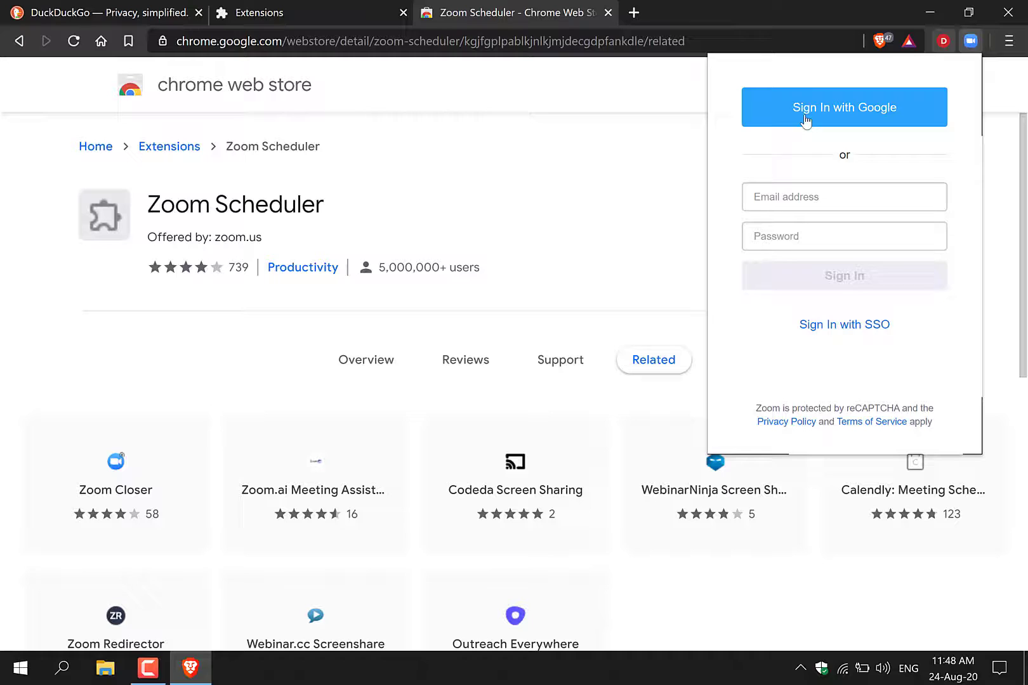
click(663, 191)
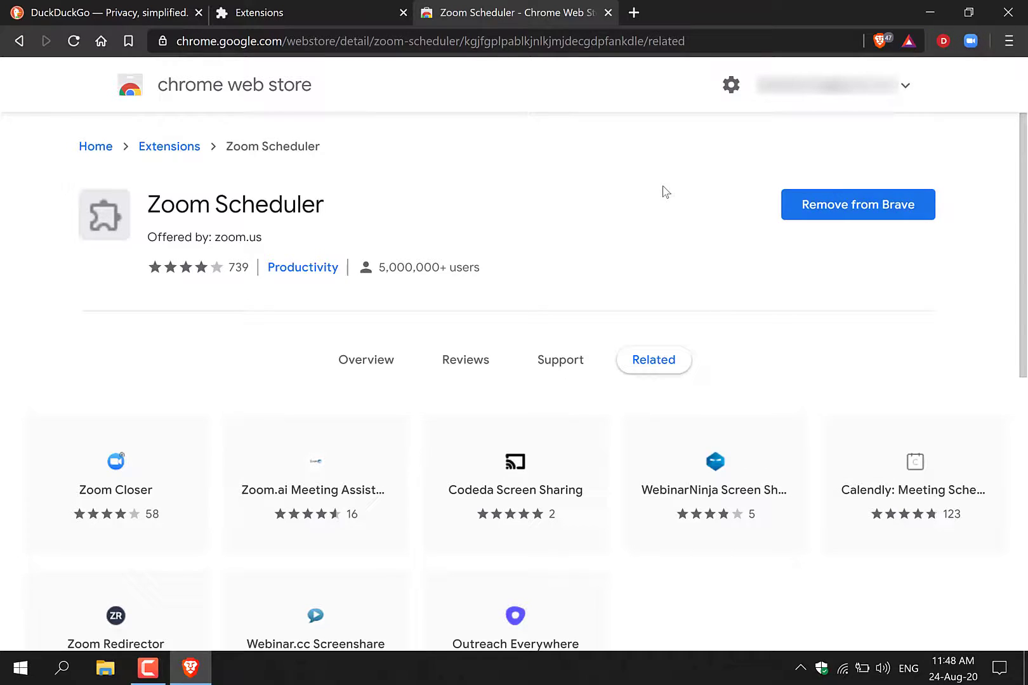